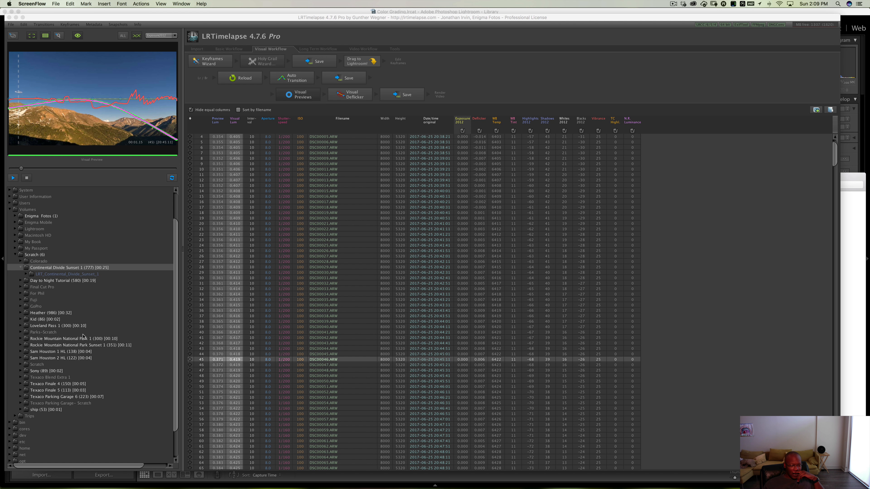
- Load the Loveland Pass 1 image sequence from the Scratch drive and play its preview
{"action": "left_click", "coordinate": [62, 326]}
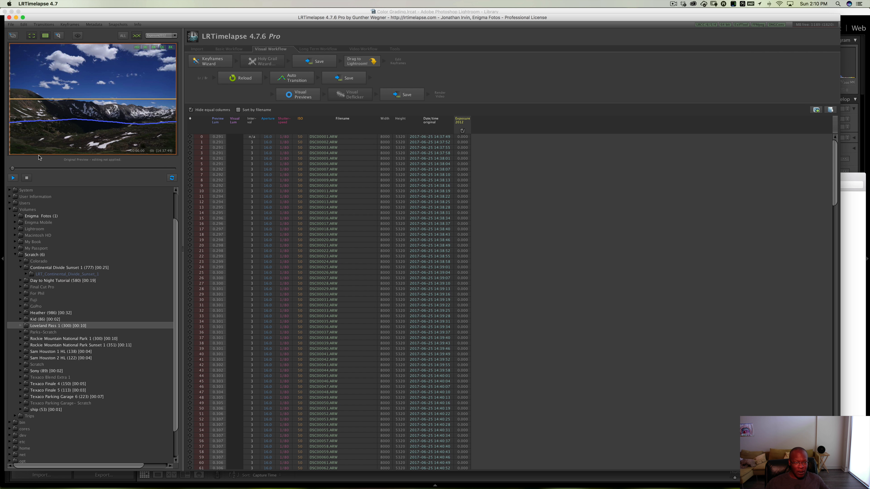
{"action": "left_click", "coordinate": [13, 178]}
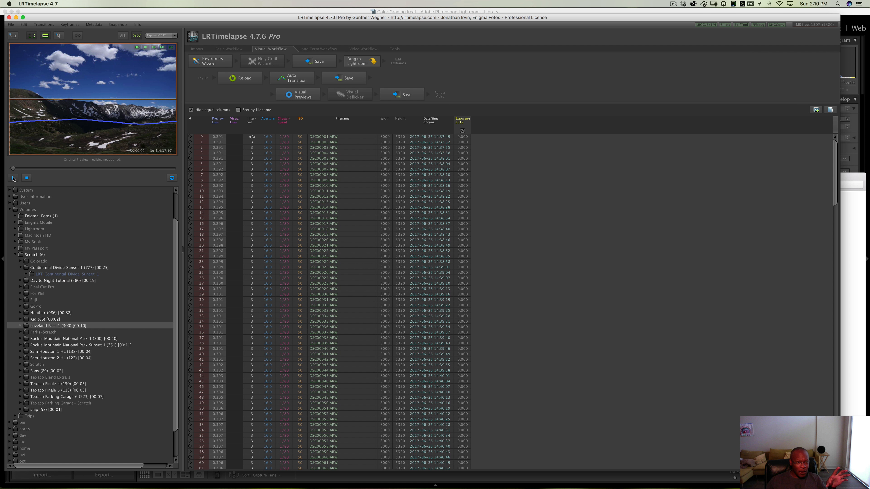
{"action": "left_click", "coordinate": [14, 178]}
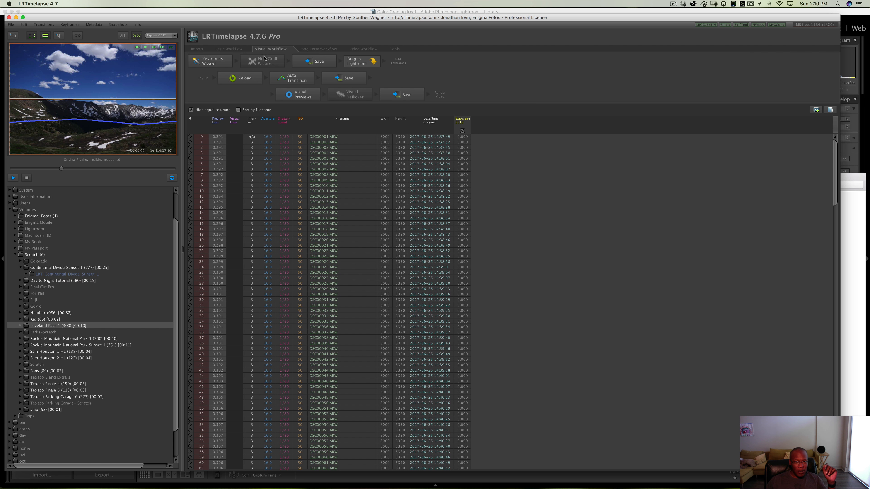
- Create a single keyframe at the start of the sequence with the Keyframes Wizard and save the metadata
{"action": "left_click", "coordinate": [209, 64]}
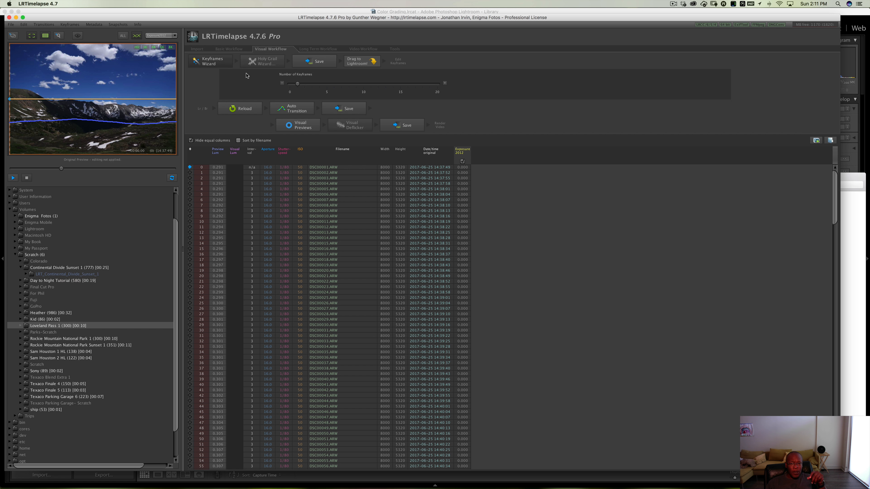
{"action": "left_click", "coordinate": [323, 64]}
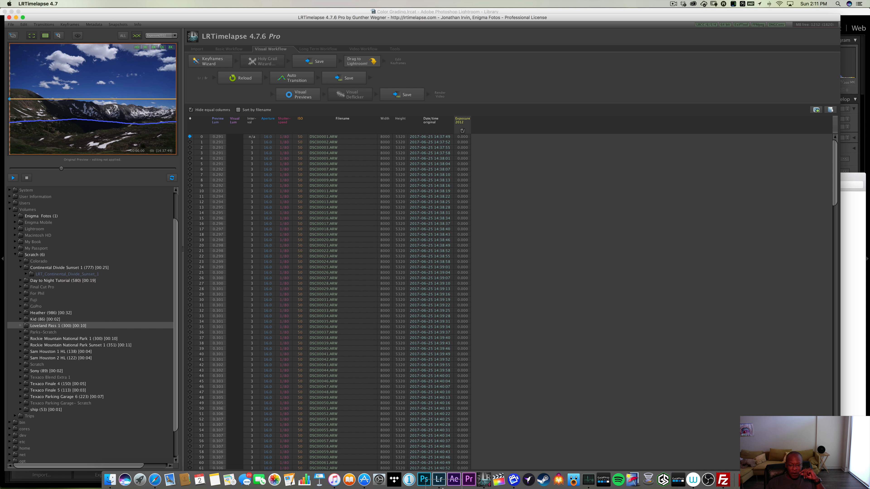
- Switch to Lightroom and import all Loveland Pass 1 photos, adding them to the catalog without moving them
{"action": "left_click", "coordinate": [438, 480]}
{"action": "key", "text": "super+shift+i"}
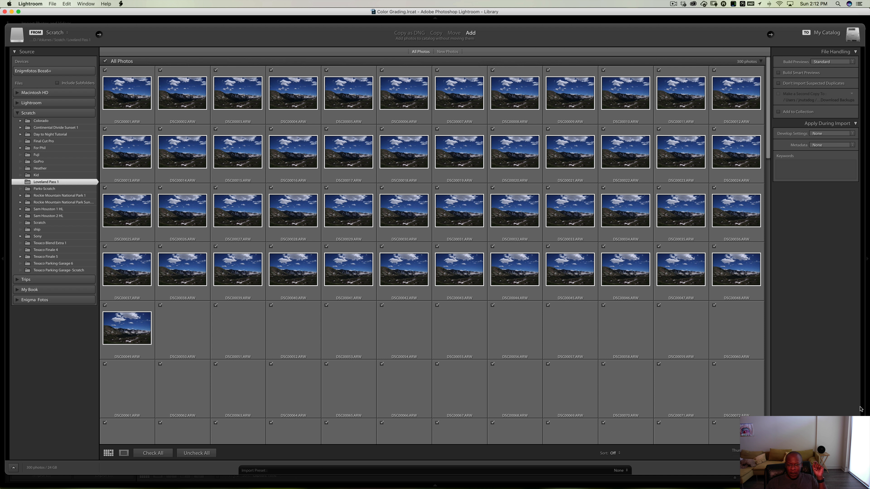
{"action": "key", "text": "Return"}
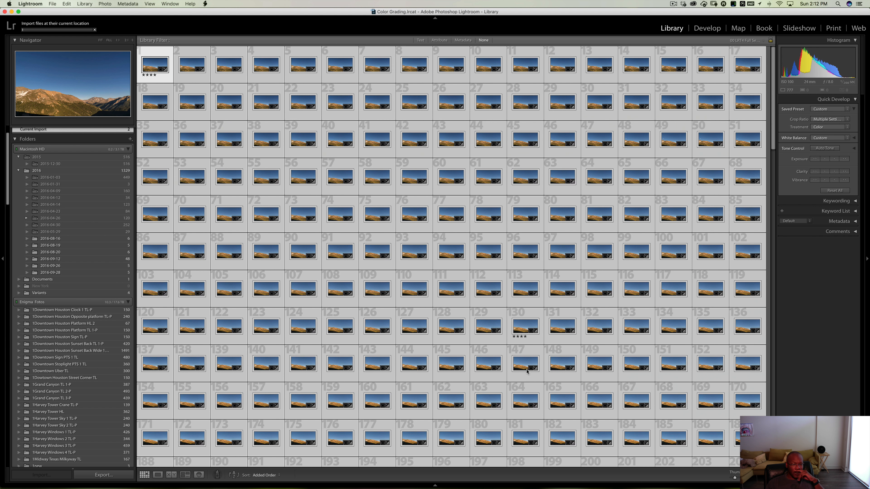
- Open the Loveland Pass 1 folder under Scratch in the library's folder list
{"action": "scroll", "coordinate": [93, 342], "scroll_direction": "down", "scroll_amount": 15}
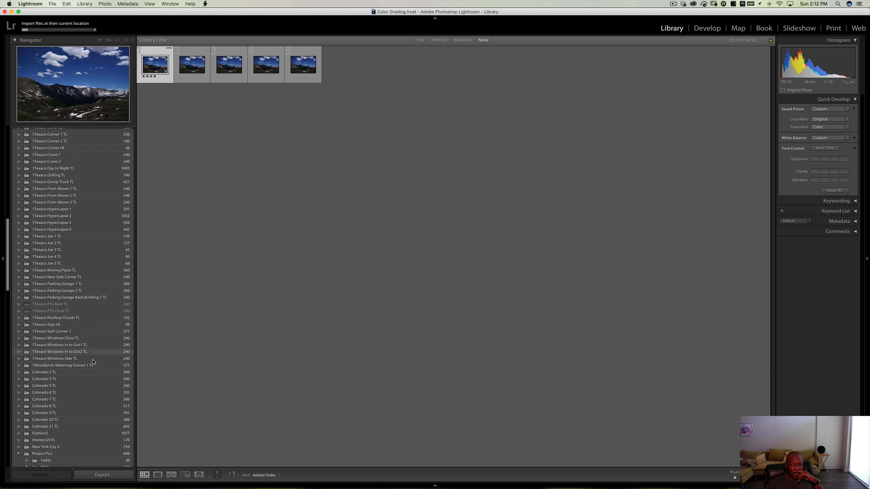
{"action": "scroll", "coordinate": [92, 361], "scroll_direction": "down", "scroll_amount": 10}
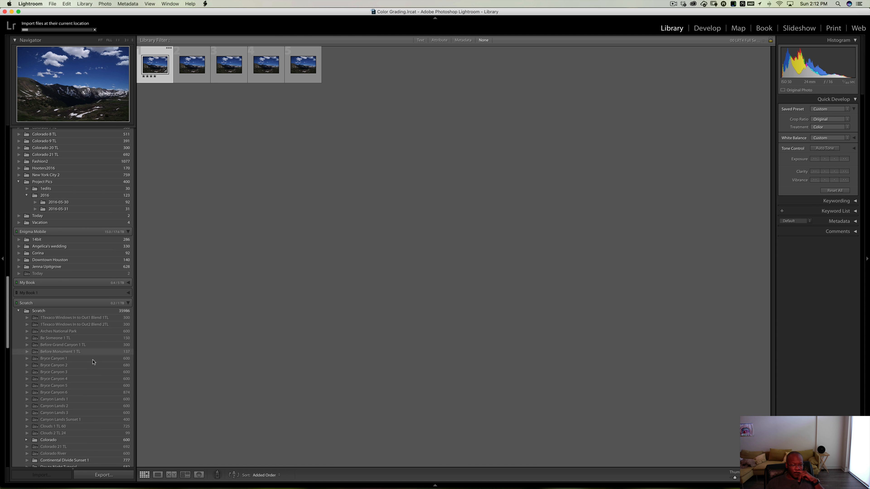
{"action": "scroll", "coordinate": [92, 362], "scroll_direction": "down", "scroll_amount": 4}
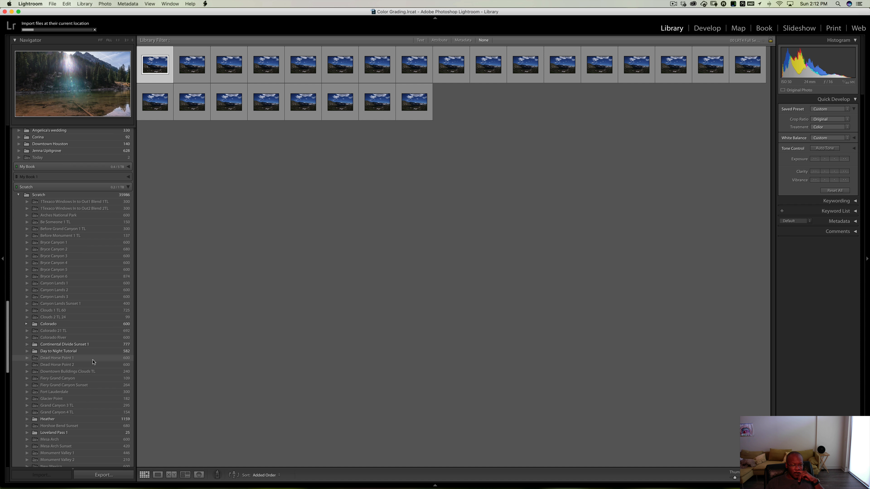
{"action": "scroll", "coordinate": [93, 362], "scroll_direction": "down", "scroll_amount": 2}
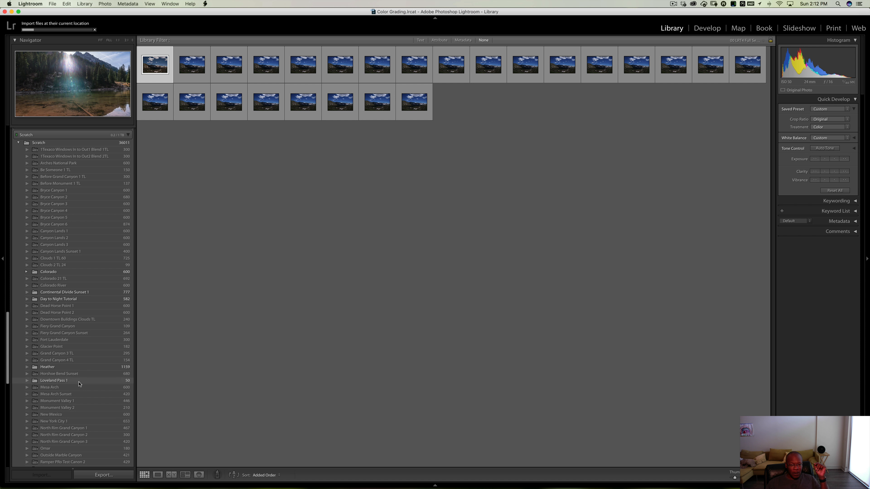
{"action": "left_click", "coordinate": [65, 381]}
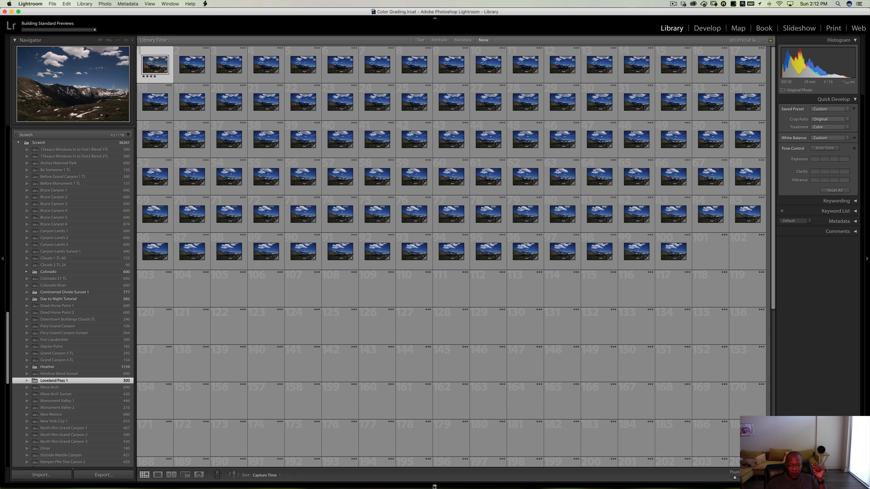
- Filter the Loveland Pass 1 folder to the four-star keyframe photos with the LRT4 keyframes filter preset
{"action": "mouse_move", "coordinate": [434, 486]}
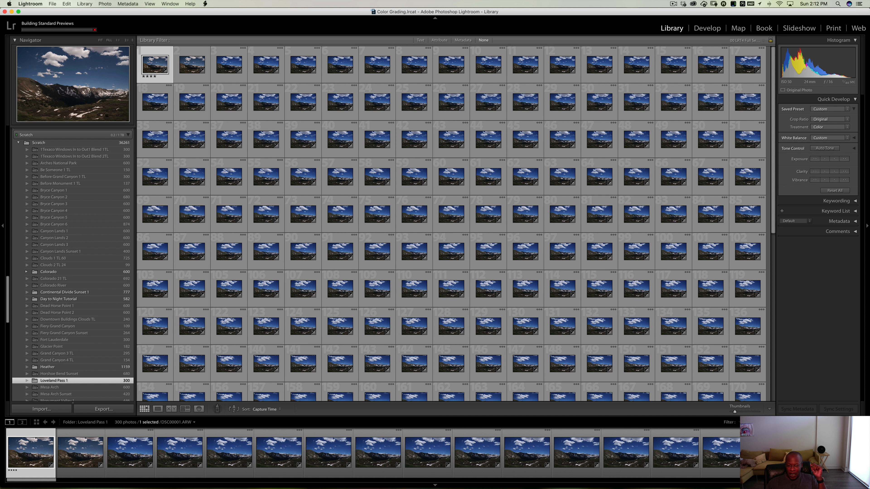
{"action": "left_click", "coordinate": [840, 422]}
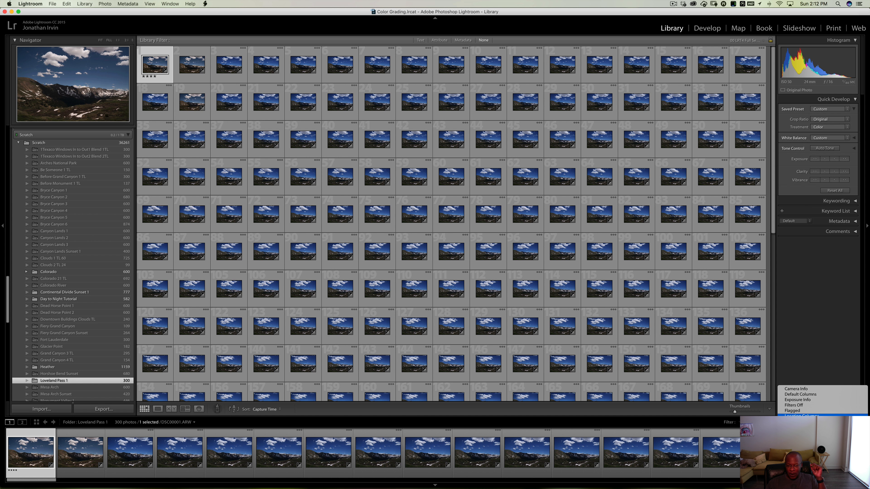
{"action": "left_click", "coordinate": [808, 440]}
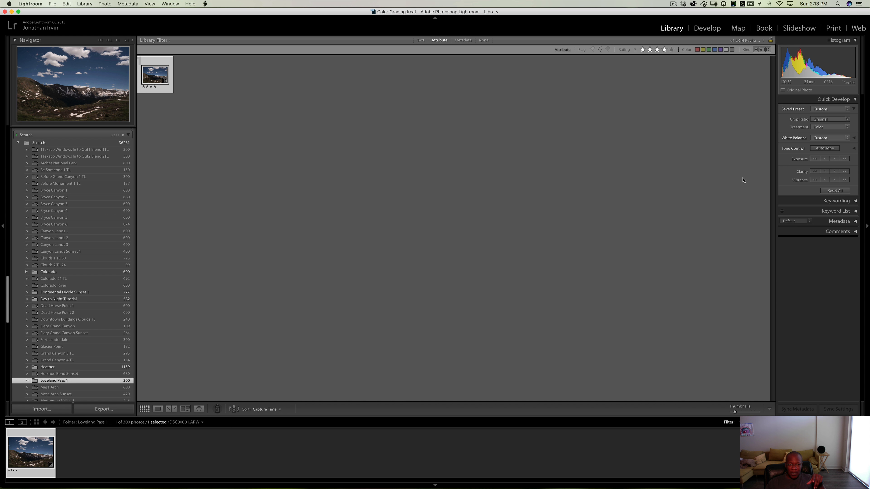
- Reset the keyframe photo DSC00001.ARW to the Default Settings preset and view it enlarged
{"action": "left_click", "coordinate": [847, 110]}
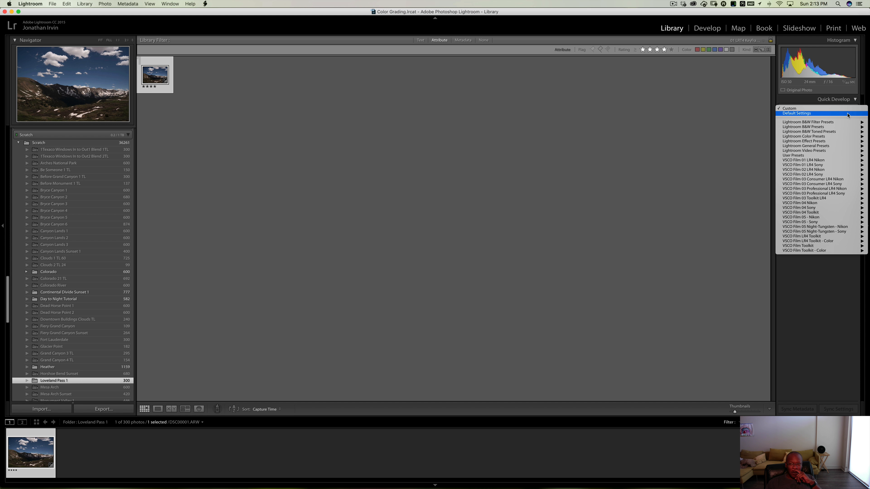
{"action": "left_click", "coordinate": [847, 114]}
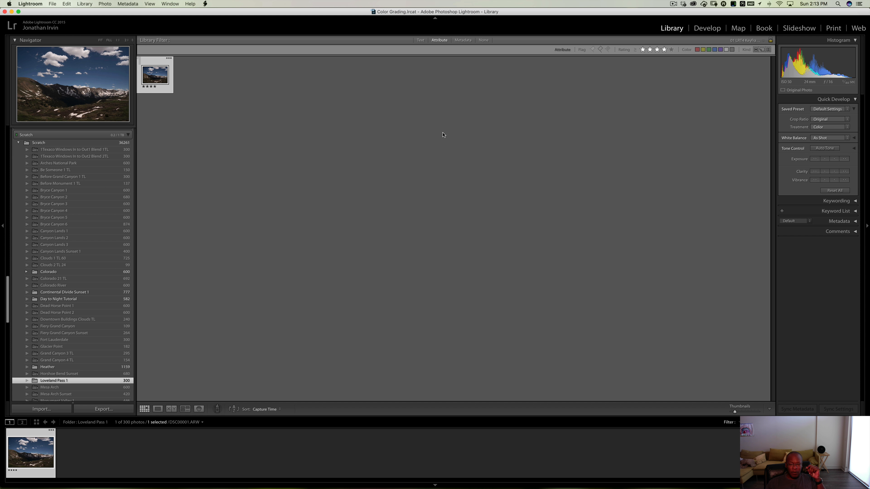
{"action": "double_click", "coordinate": [161, 80]}
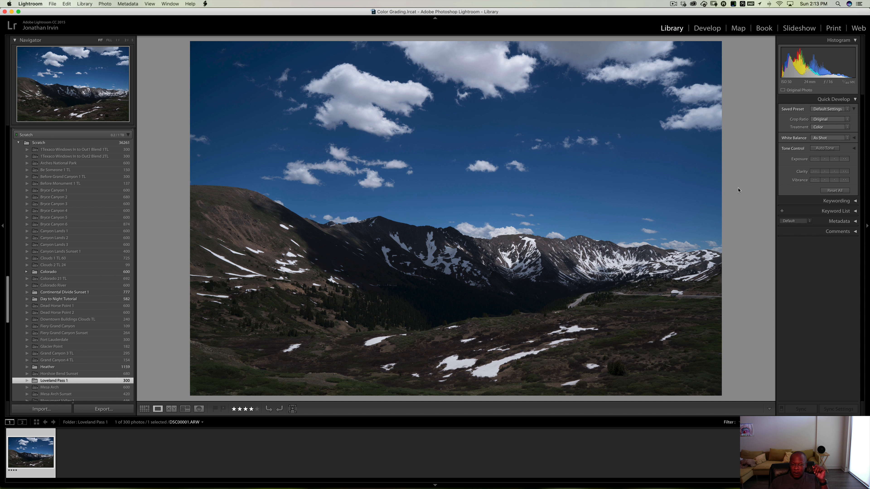
- Open the keyframe photo in the Develop module and bring up its Detail and Lens Corrections settings
{"action": "left_click", "coordinate": [713, 29]}
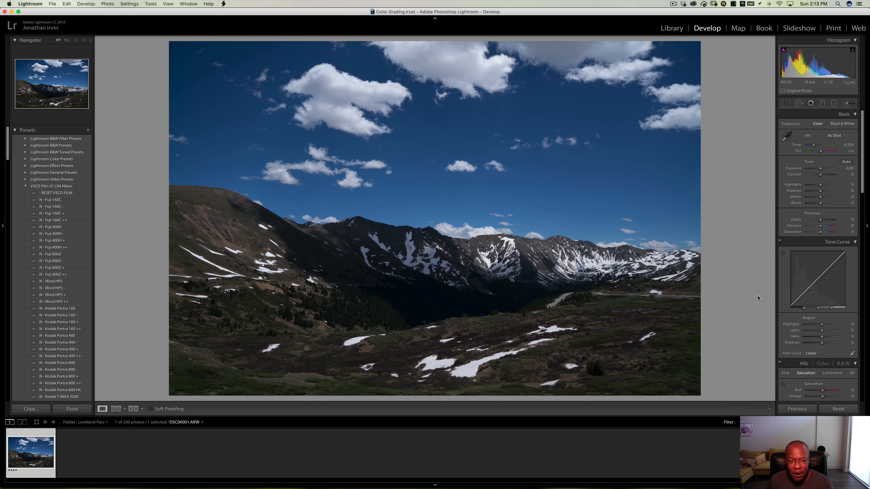
{"action": "scroll", "coordinate": [801, 357], "scroll_direction": "down", "scroll_amount": 10}
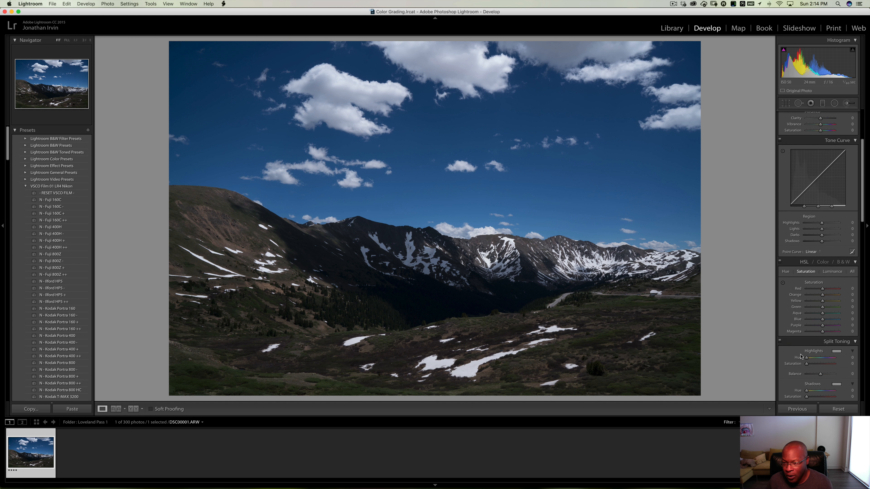
{"action": "scroll", "coordinate": [801, 357], "scroll_direction": "down", "scroll_amount": 8}
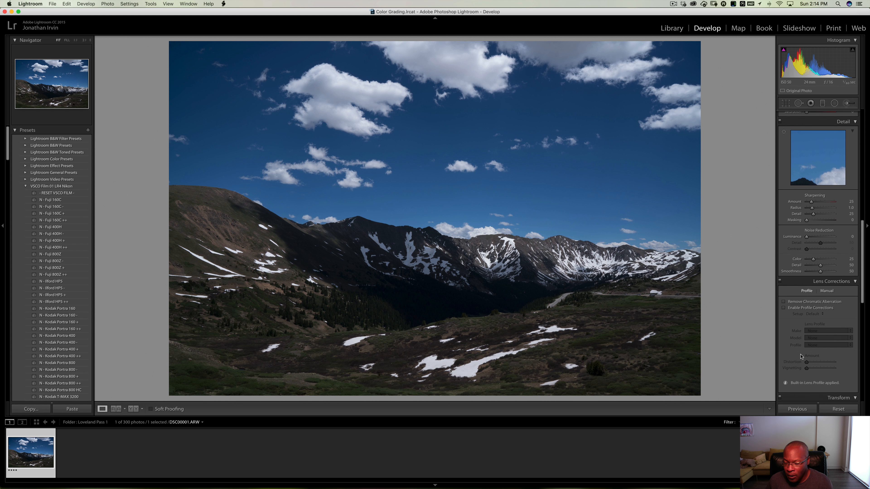
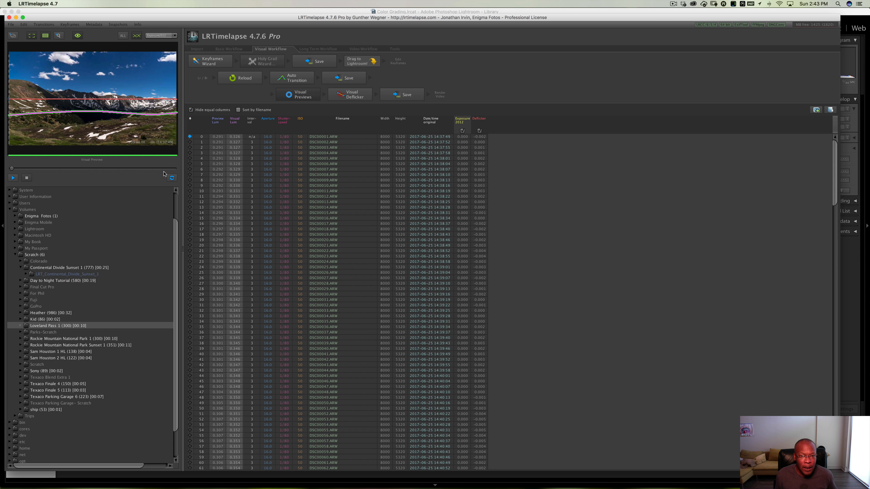
- Switch to Lightroom and show the whole Loveland Pass 1 folder with the LRT4 full sequence filter preset
{"action": "key", "text": "ctrl+Up"}
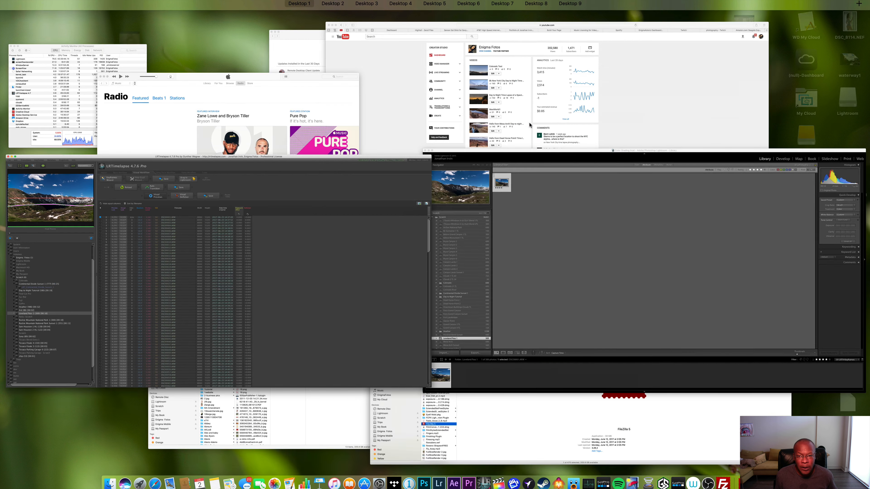
{"action": "left_click", "coordinate": [635, 231]}
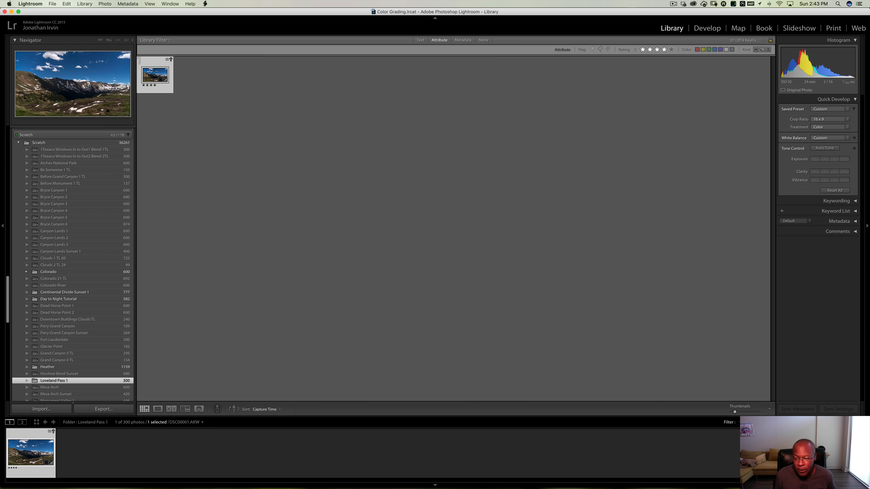
{"action": "left_click", "coordinate": [839, 422]}
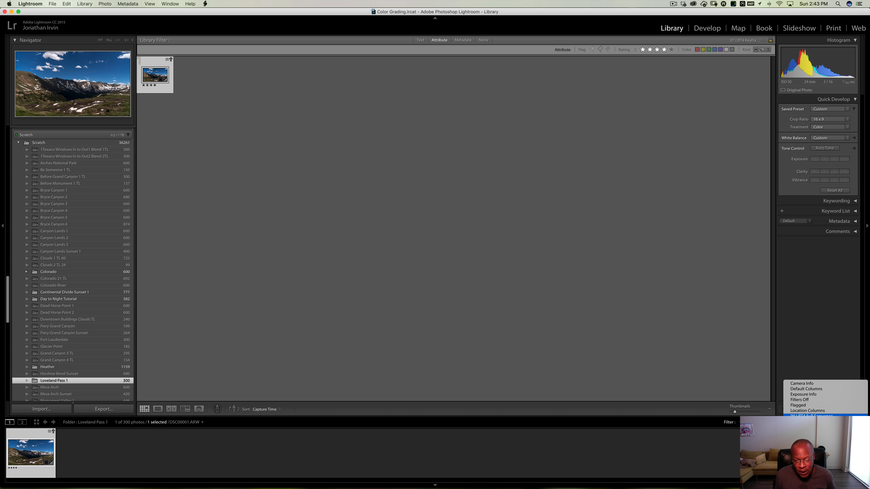
{"action": "left_click", "coordinate": [812, 416]}
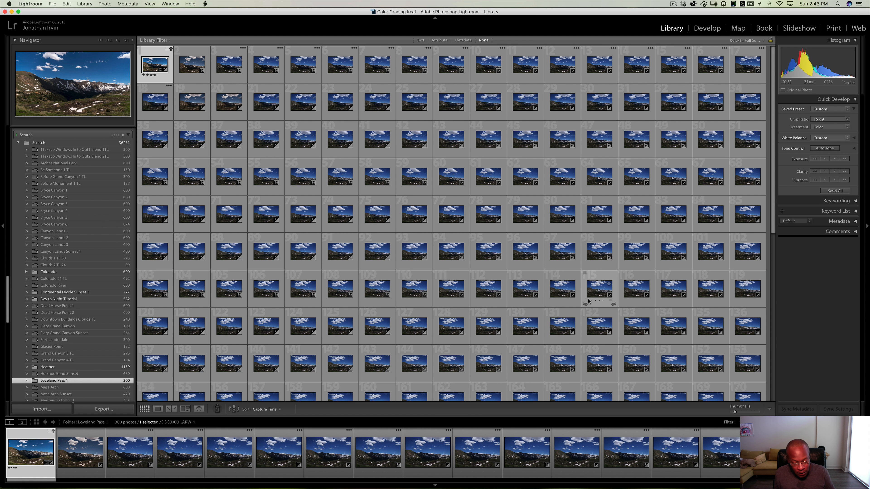
- Select all photos in the Loveland Pass 1 folder and read their metadata from the files
{"action": "key", "text": "super+a"}
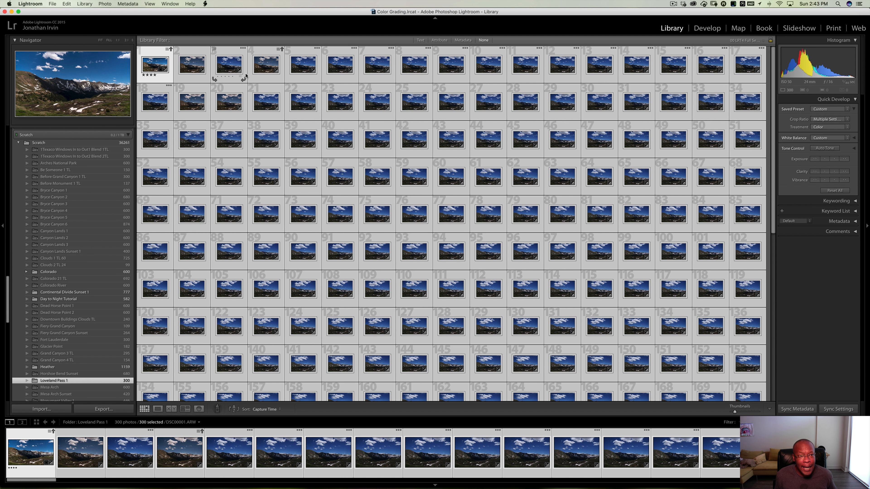
{"action": "left_click", "coordinate": [129, 3]}
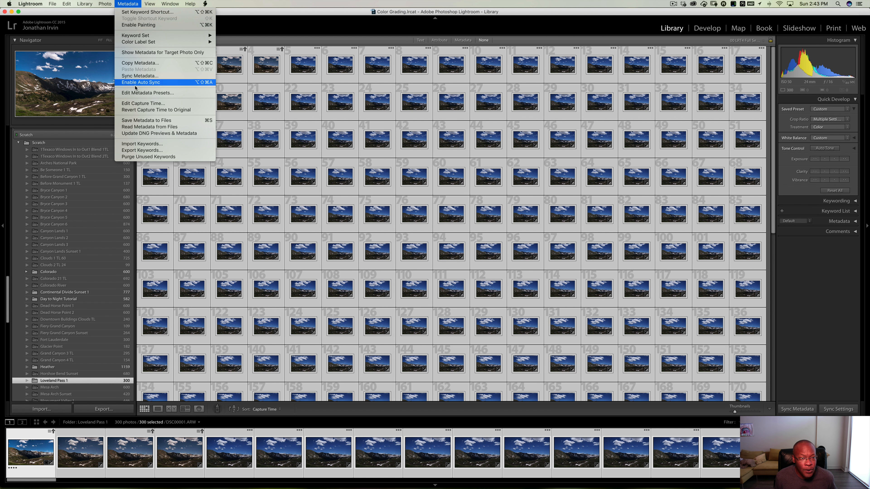
{"action": "left_click", "coordinate": [144, 128]}
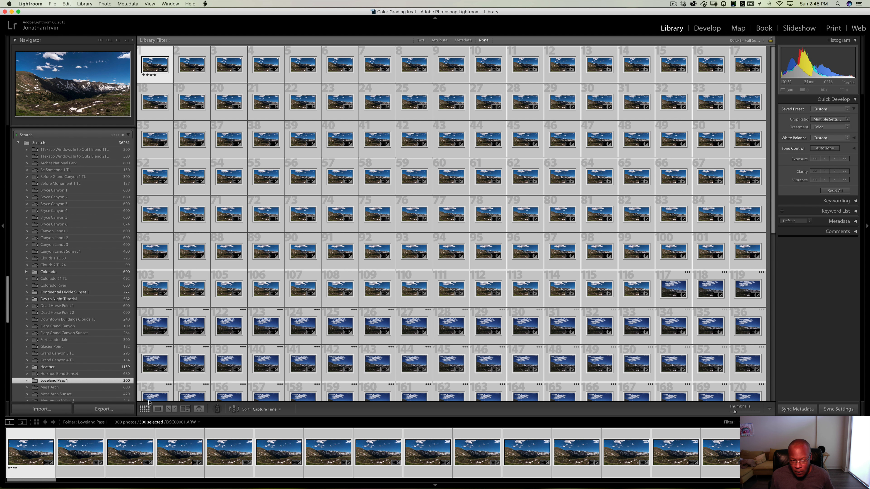
- Start exporting the selected photos with the LRTimelapse preset LRT Pro (TIFF, 16bit)
{"action": "left_click", "coordinate": [113, 408]}
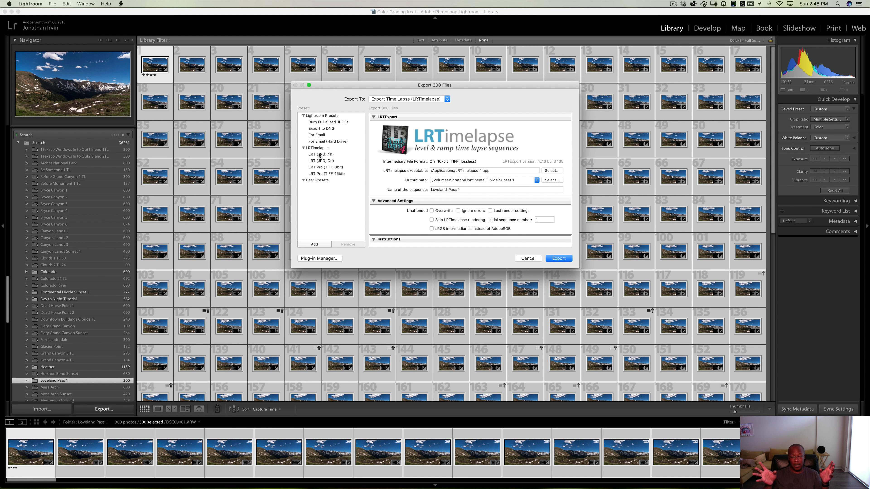
{"action": "left_click", "coordinate": [319, 155]}
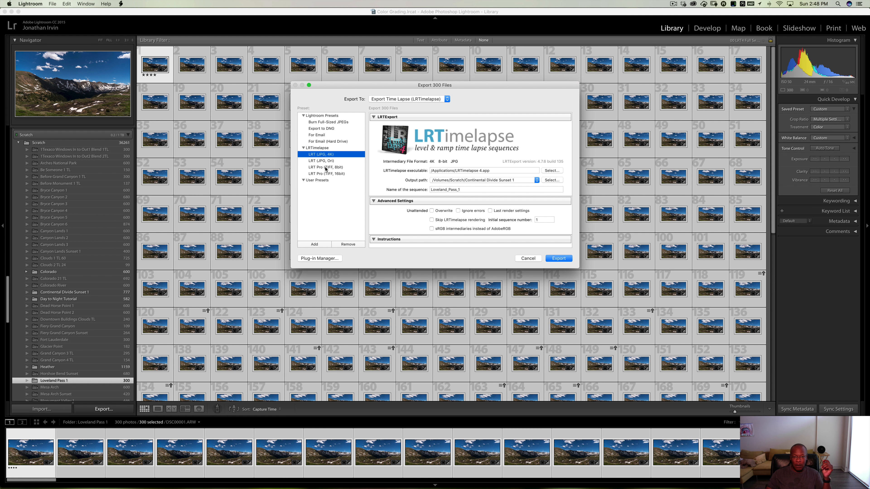
{"action": "left_click", "coordinate": [334, 173]}
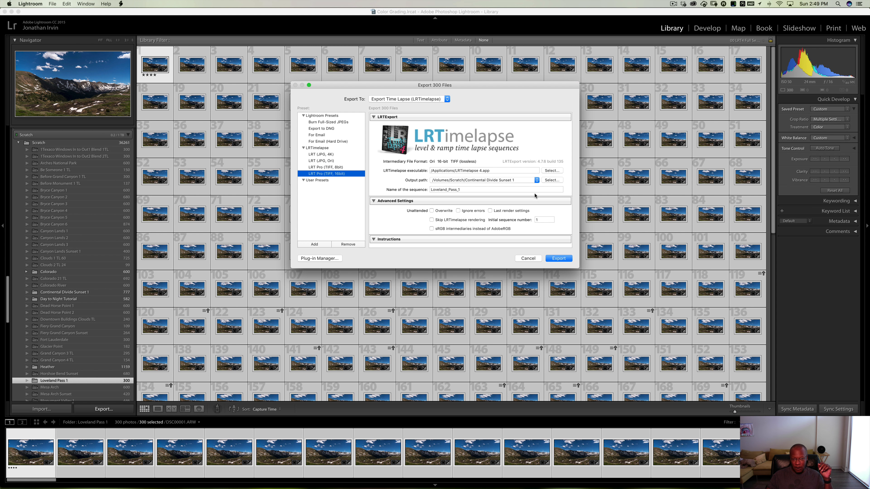
- Set the export's output path to the Loveland Pass 1 folder on the Scratch drive and export the sequence
{"action": "left_click", "coordinate": [552, 180]}
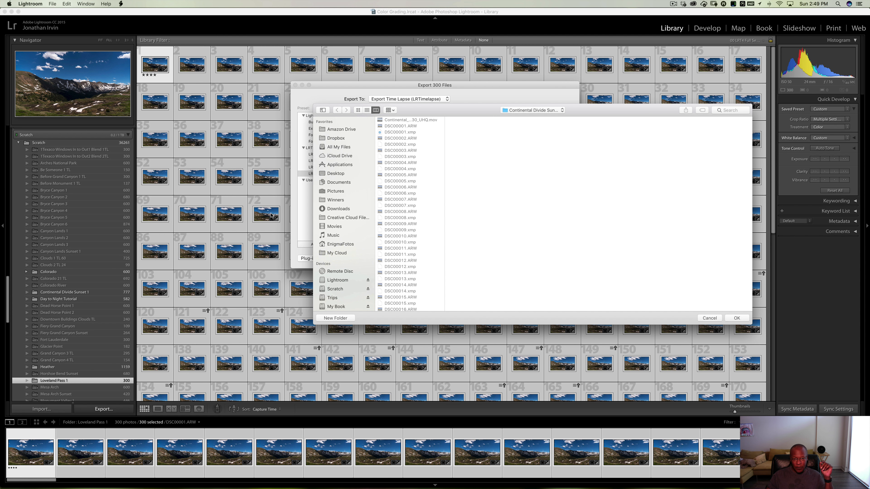
{"action": "left_click", "coordinate": [334, 289]}
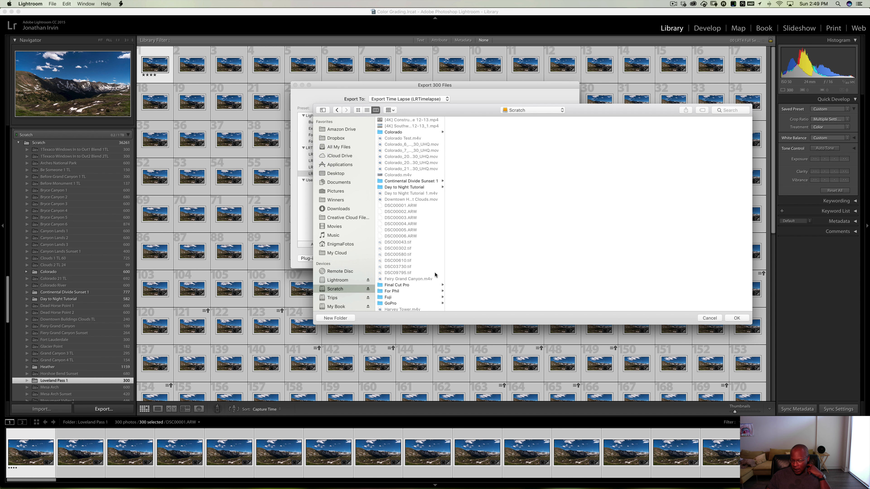
{"action": "scroll", "coordinate": [390, 262], "scroll_direction": "down", "scroll_amount": 15}
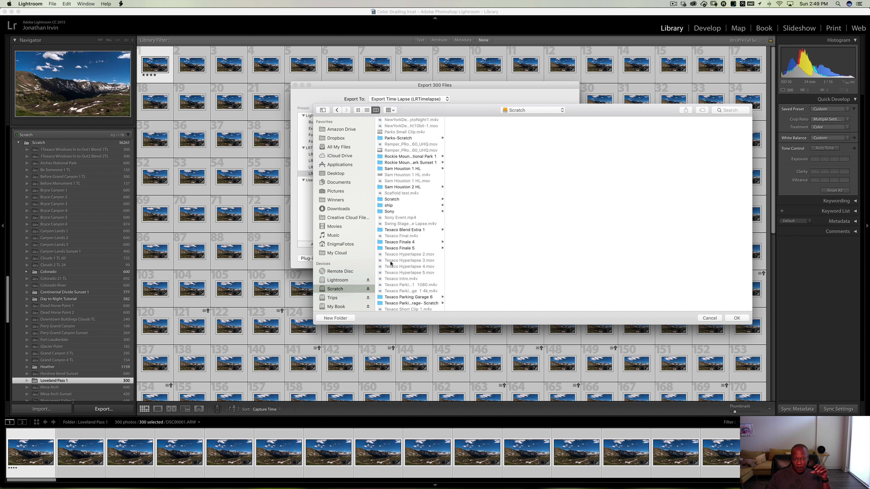
{"action": "scroll", "coordinate": [395, 275], "scroll_direction": "down", "scroll_amount": 10}
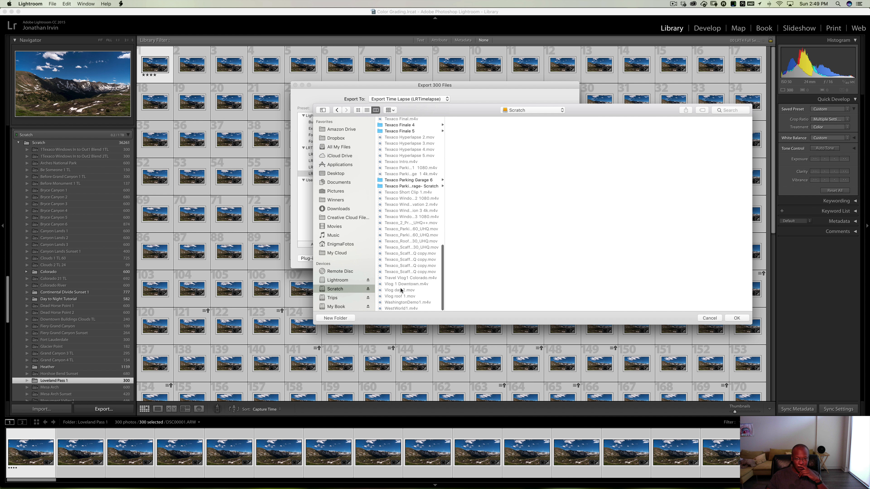
{"action": "scroll", "coordinate": [400, 290], "scroll_direction": "up", "scroll_amount": 1}
{"action": "scroll", "coordinate": [401, 290], "scroll_direction": "up", "scroll_amount": 5}
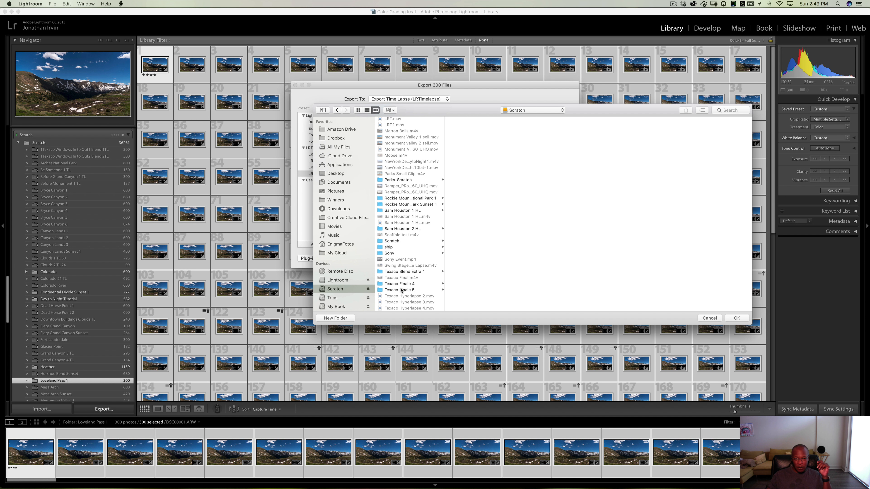
{"action": "scroll", "coordinate": [401, 291], "scroll_direction": "up", "scroll_amount": 1}
{"action": "scroll", "coordinate": [401, 290], "scroll_direction": "up", "scroll_amount": 4}
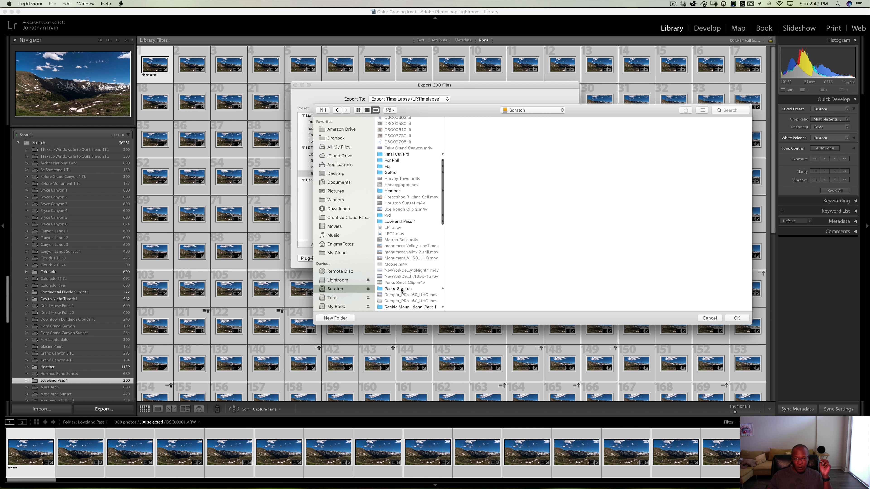
{"action": "left_click", "coordinate": [405, 234]}
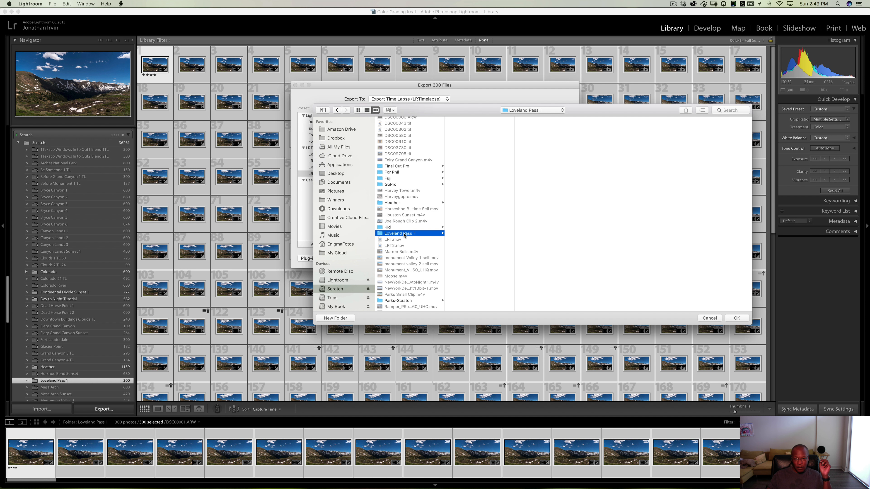
{"action": "left_click", "coordinate": [736, 319]}
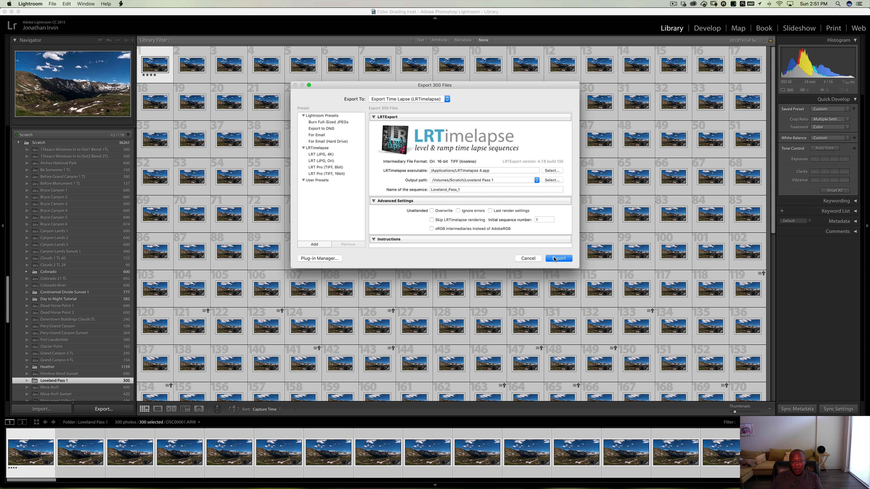
{"action": "left_click", "coordinate": [554, 258]}
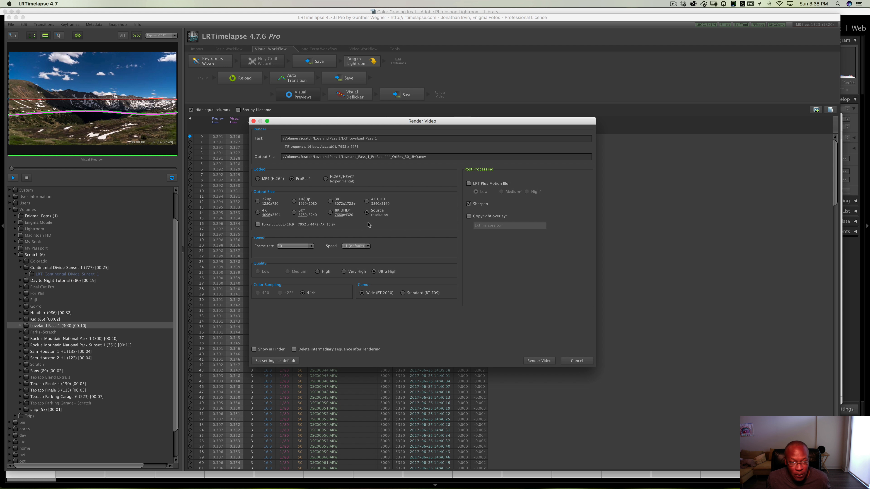
- Examine the available frame rate and speed options in the Render Video settings, leaving both choices as they are
{"action": "left_click", "coordinate": [311, 246]}
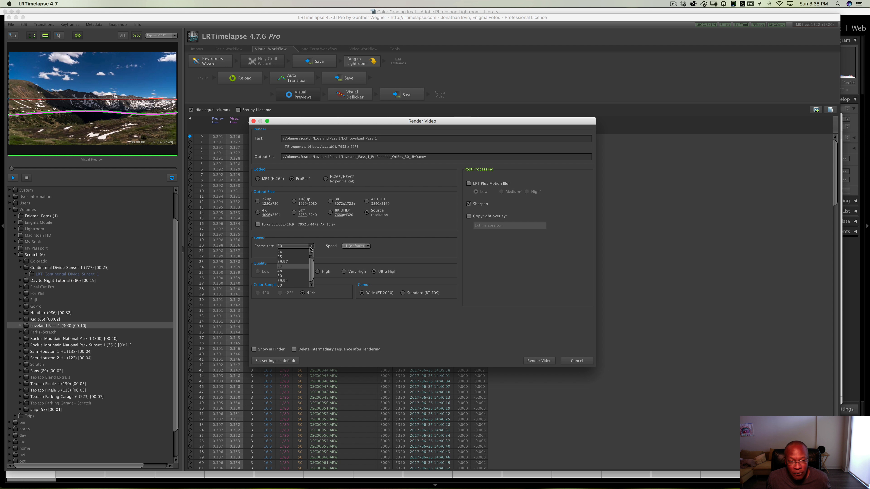
{"action": "left_click", "coordinate": [331, 256]}
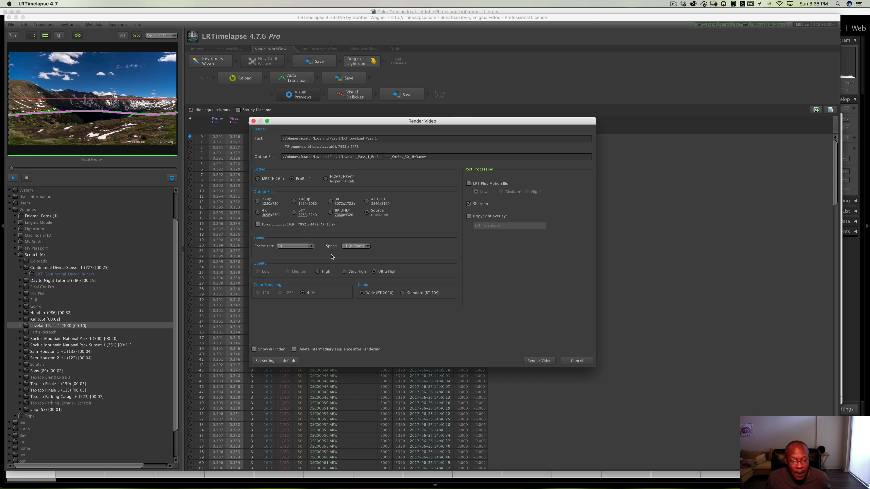
{"action": "left_click", "coordinate": [367, 247]}
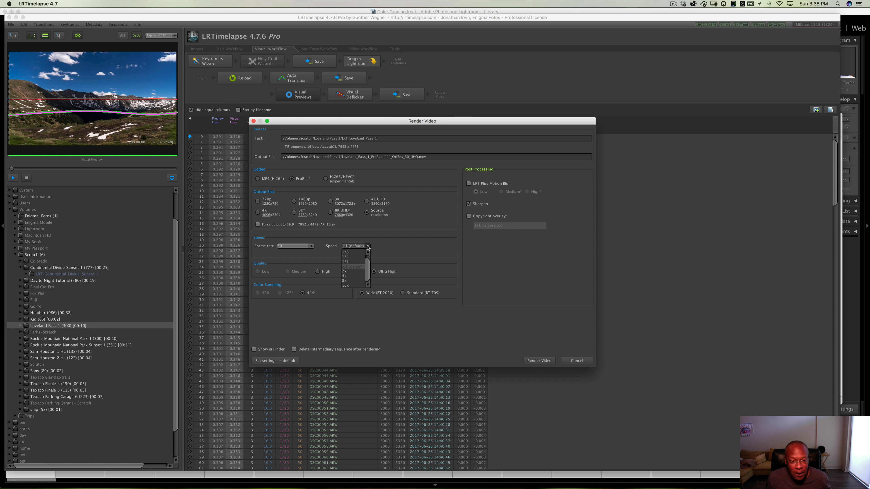
{"action": "left_click", "coordinate": [367, 246]}
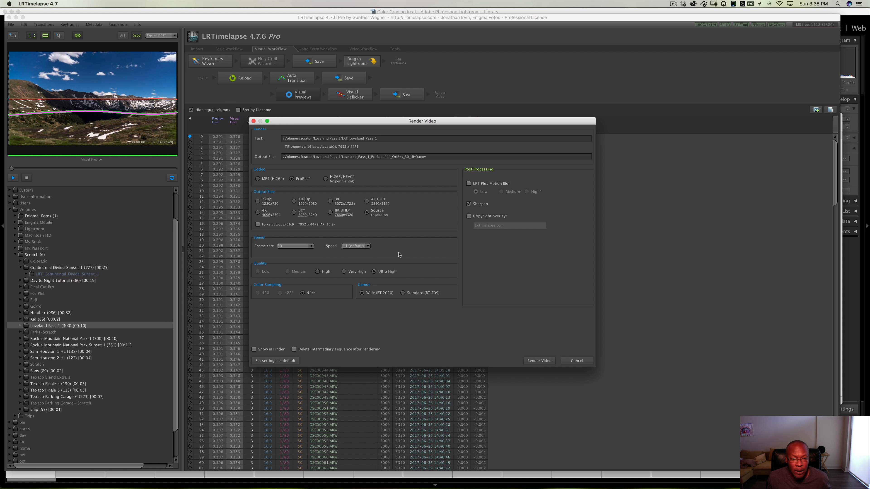